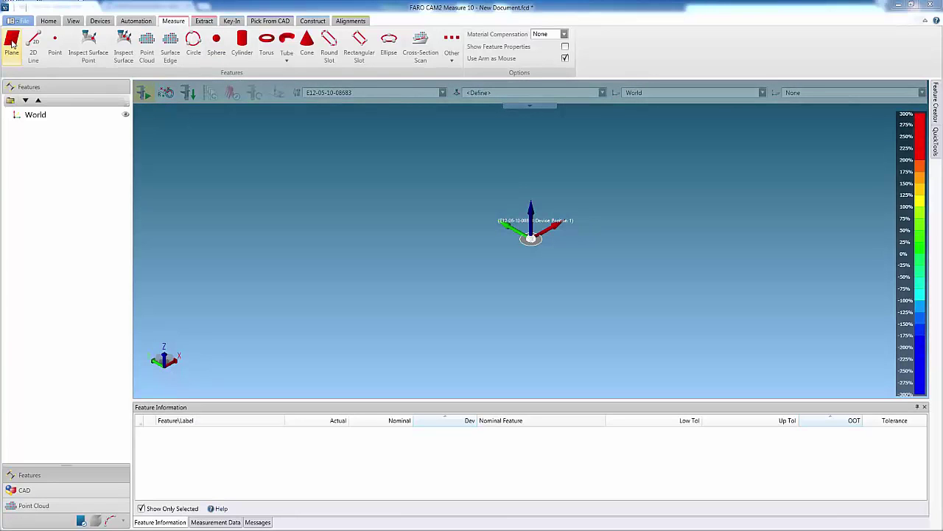
# Measure Plane 1 from three probed points, with flatness 0.016 mm within the 0.050 mm tolerance.
pyautogui.click(12, 46)
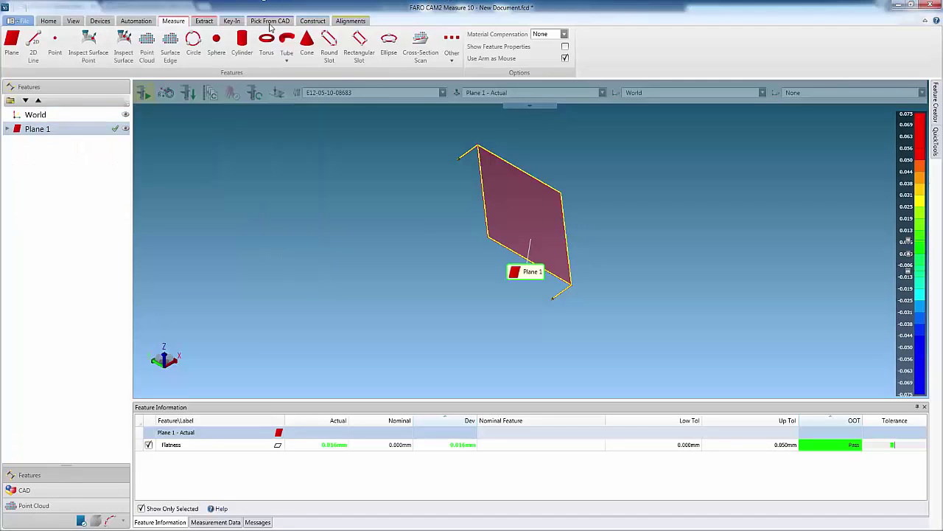
# Scan Polyline Group 1 off Plane 1: 50 mm offset, 3 mm spacing, 5 planes, negative side.
pyautogui.click(452, 55)
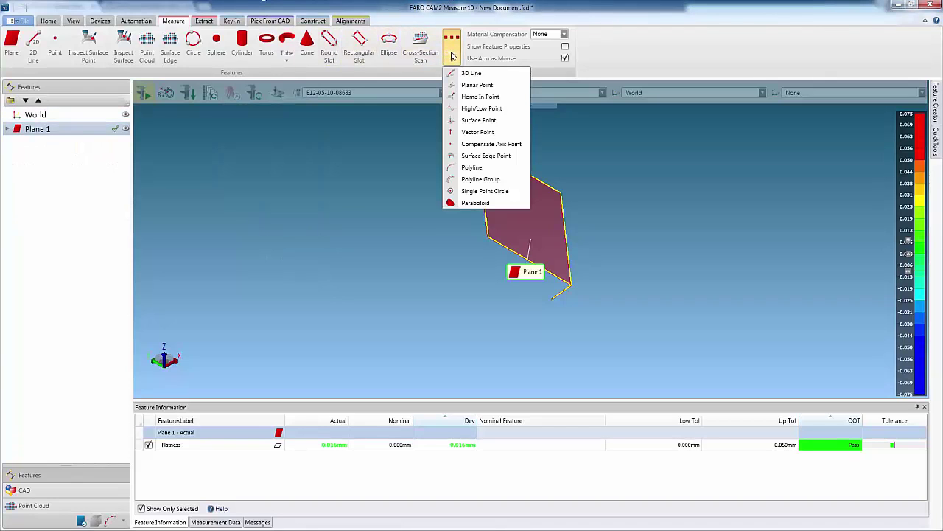
pyautogui.click(464, 179)
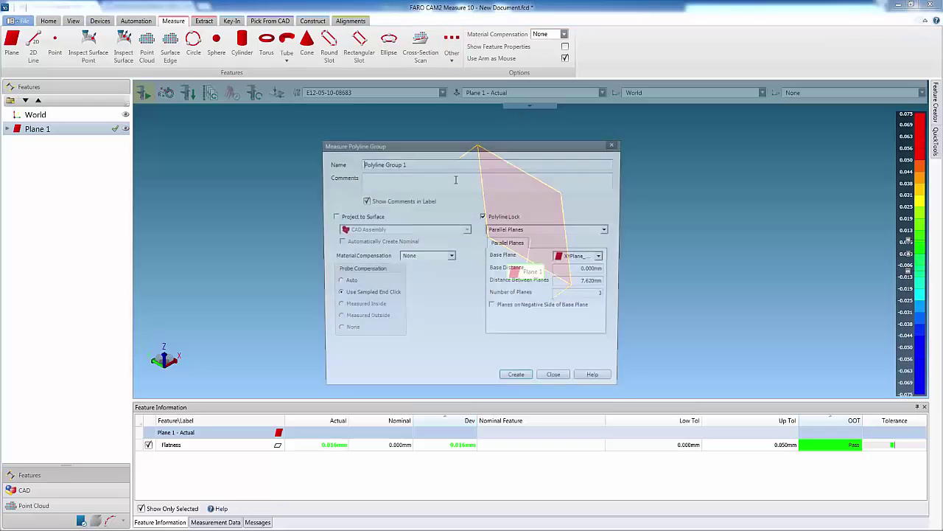
pyautogui.click(581, 257)
pyautogui.click(584, 292)
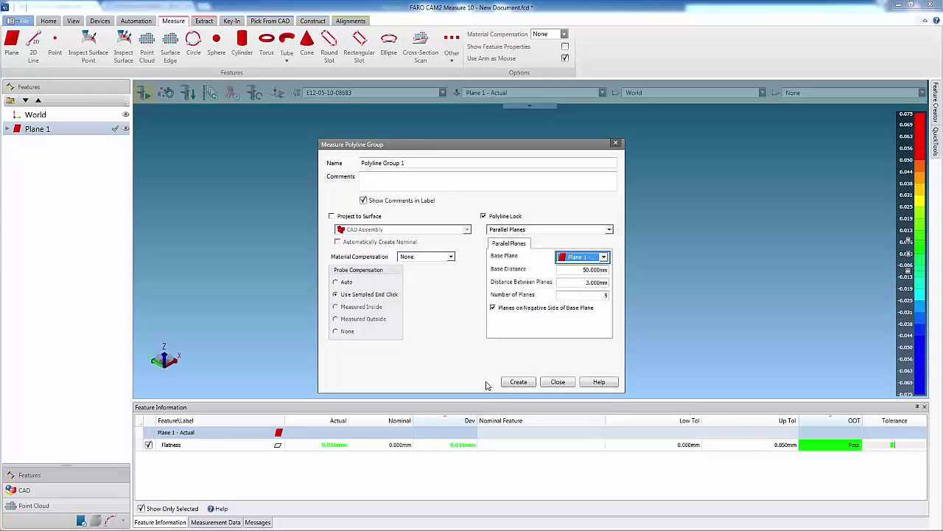
pyautogui.click(518, 381)
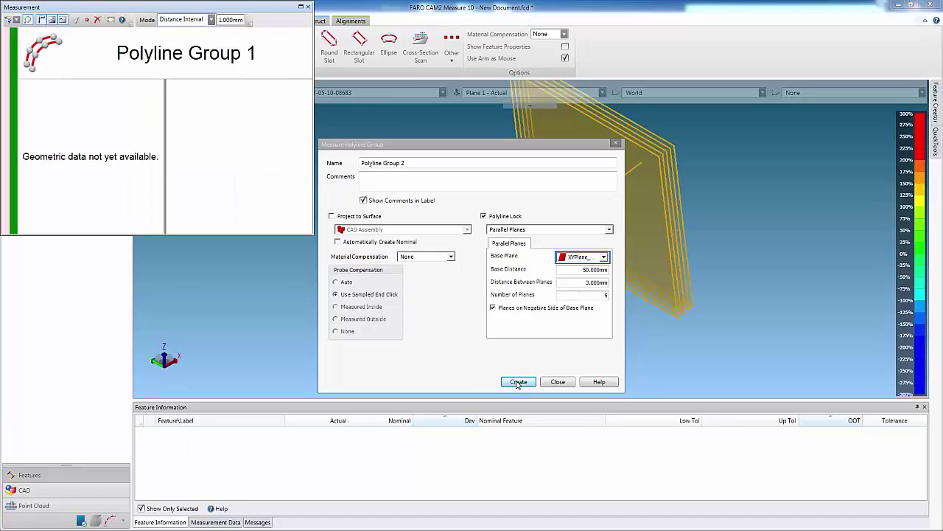
pyautogui.click(553, 382)
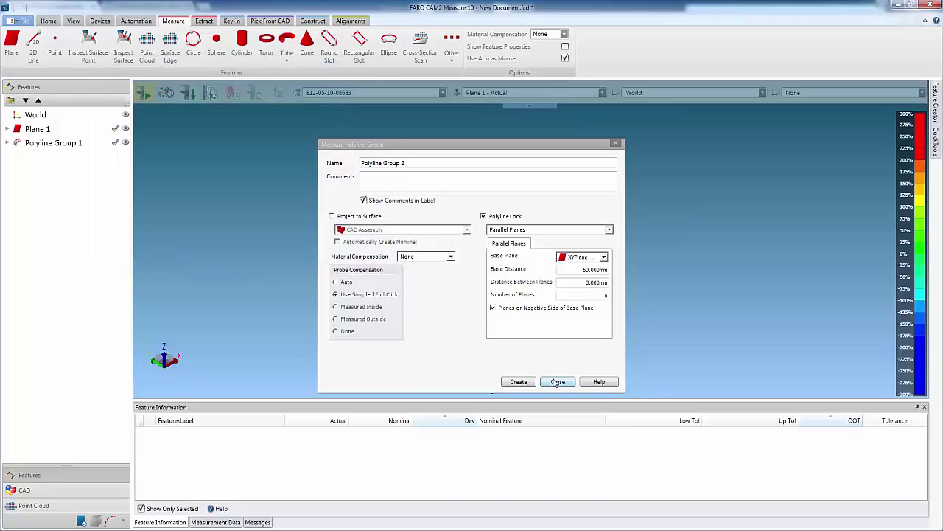
# Close the polyline group dialog and orbit to view the five scanned sections beside Plane 1.
pyautogui.click(557, 382)
pyautogui.moveTo(601, 254); pyautogui.dragTo(627, 339)
pyautogui.moveTo(456, 305); pyautogui.dragTo(539, 211)
pyautogui.moveTo(451, 199); pyautogui.dragTo(279, 257)
pyautogui.moveTo(335, 238); pyautogui.dragTo(502, 378)
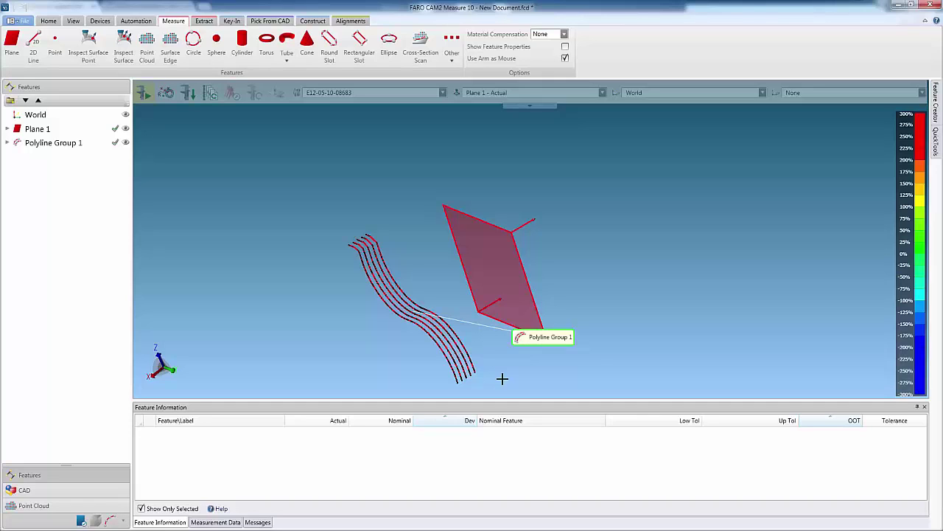
# Select Polyline Group 1 and start the Measurement Data to CAD export.
pyautogui.click(50, 144)
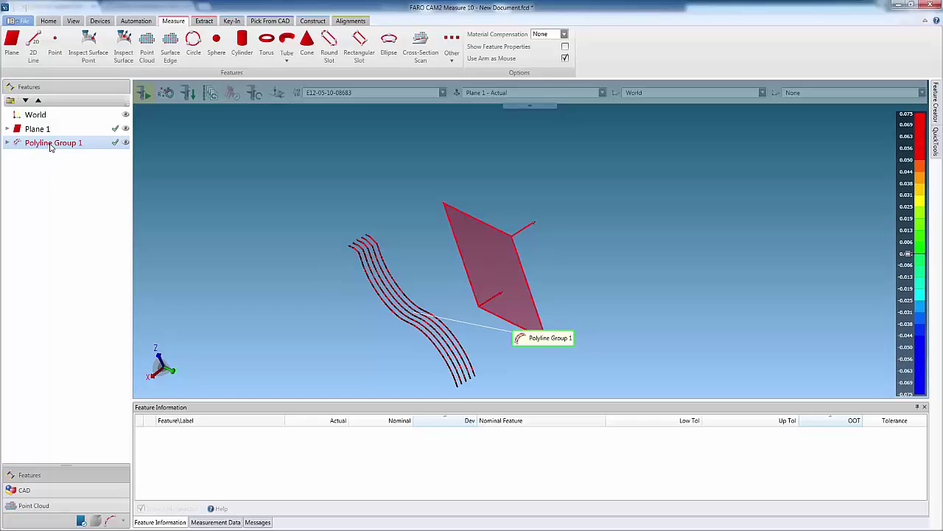
pyautogui.click(28, 20)
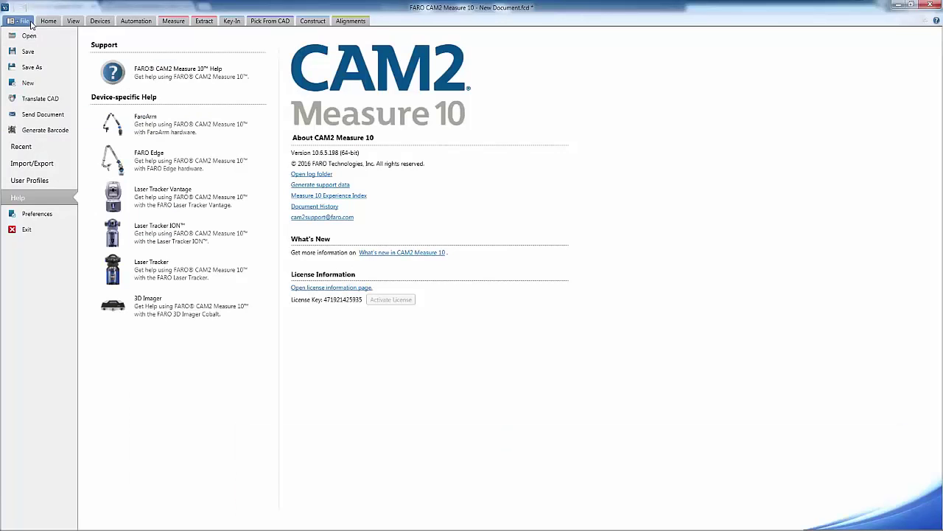
pyautogui.click(53, 166)
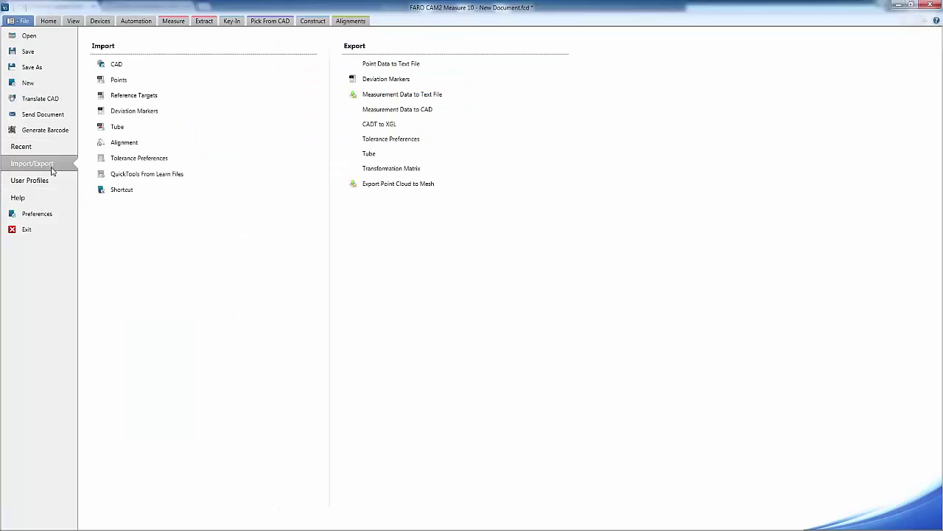
pyautogui.click(411, 109)
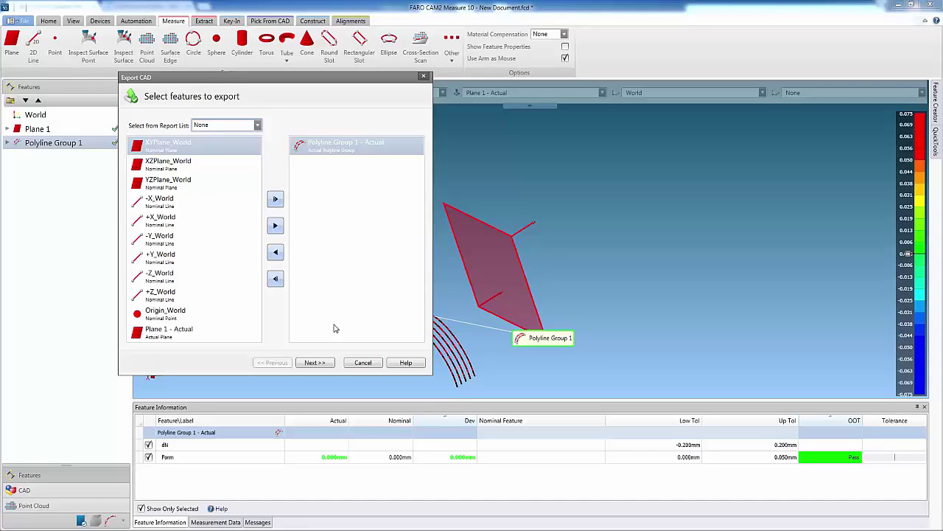
# Export Polyline Group 1 in Step format as 'Polyline Out.stp' on the Desktop.
pyautogui.click(326, 364)
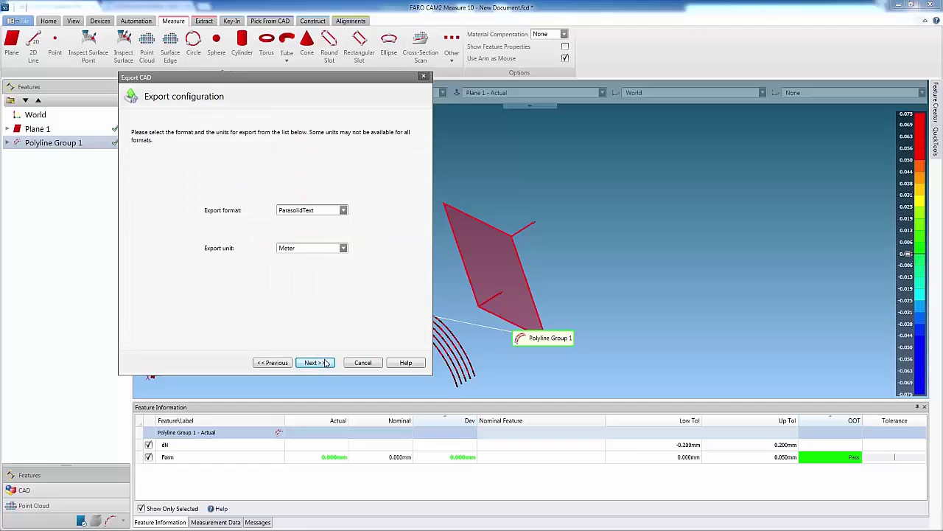
pyautogui.click(332, 212)
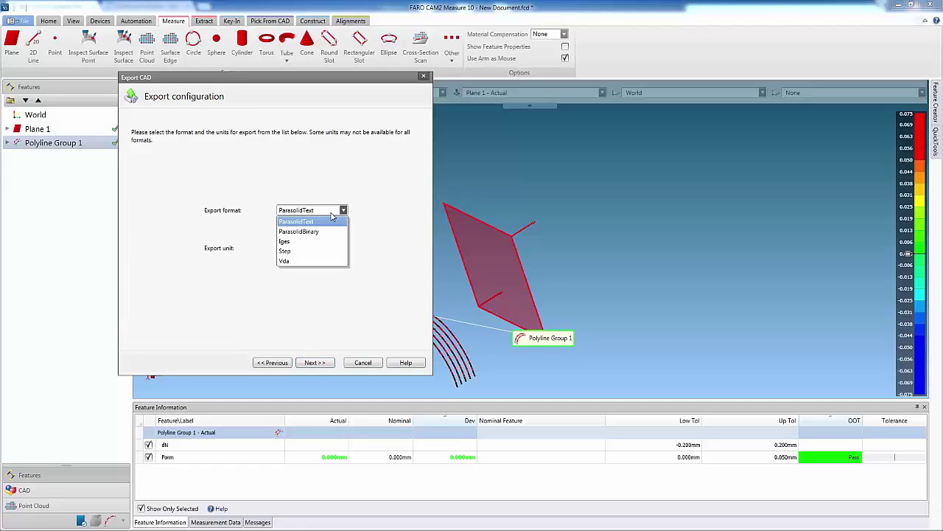
pyautogui.click(313, 252)
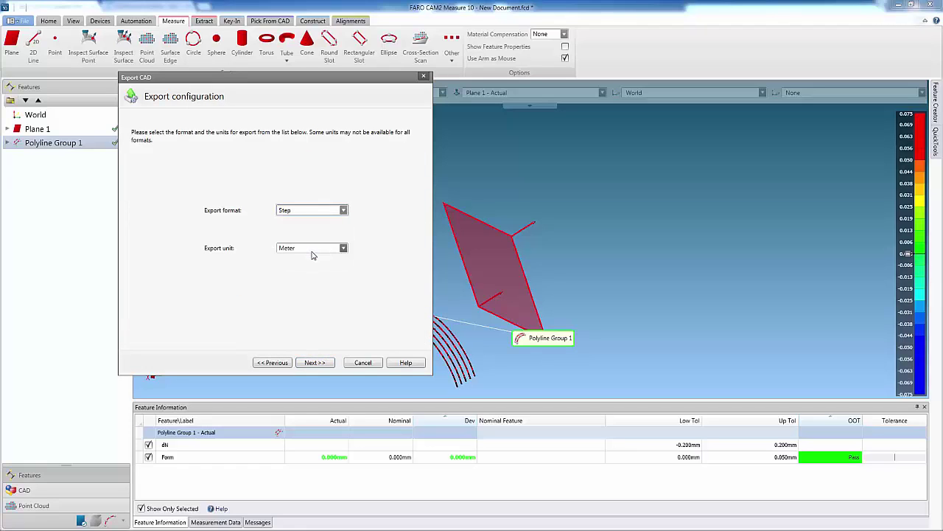
pyautogui.click(316, 362)
pyautogui.click(362, 200)
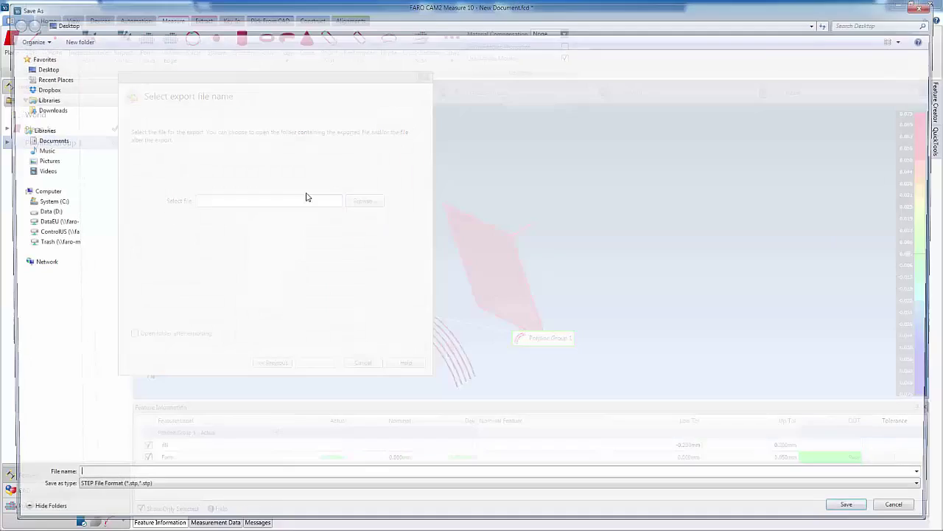
pyautogui.write('Poi')
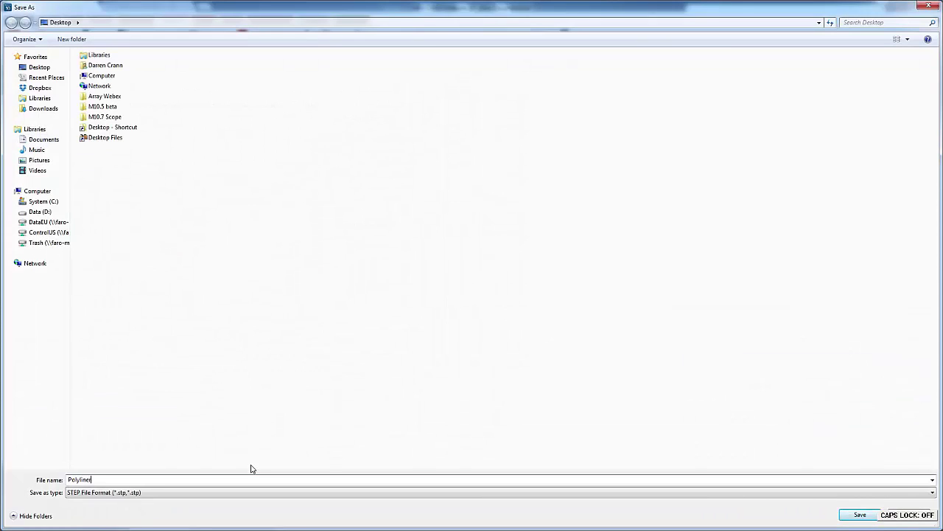
pyautogui.write('yline Out')
pyautogui.click(860, 514)
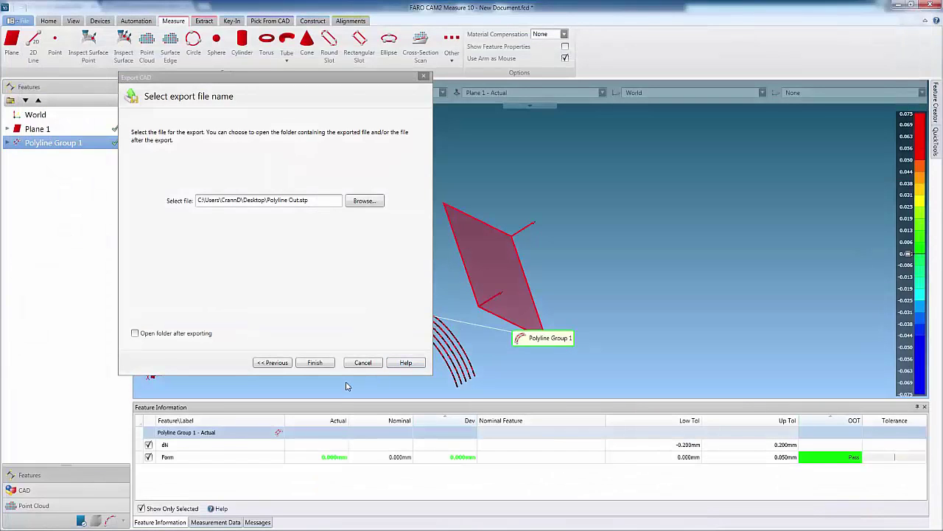
pyautogui.click(315, 363)
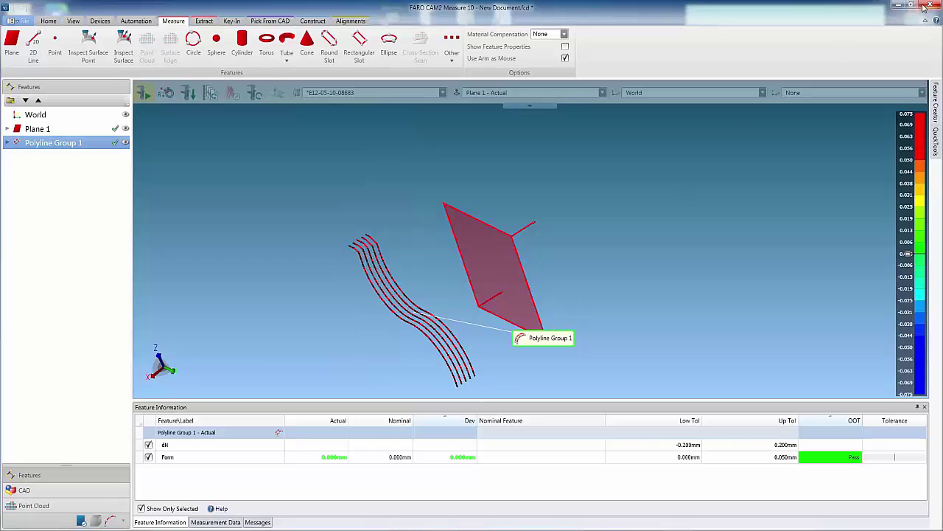
# Switch to Rhinoceros and maximize the Perspective viewport.
pyautogui.click(898, 5)
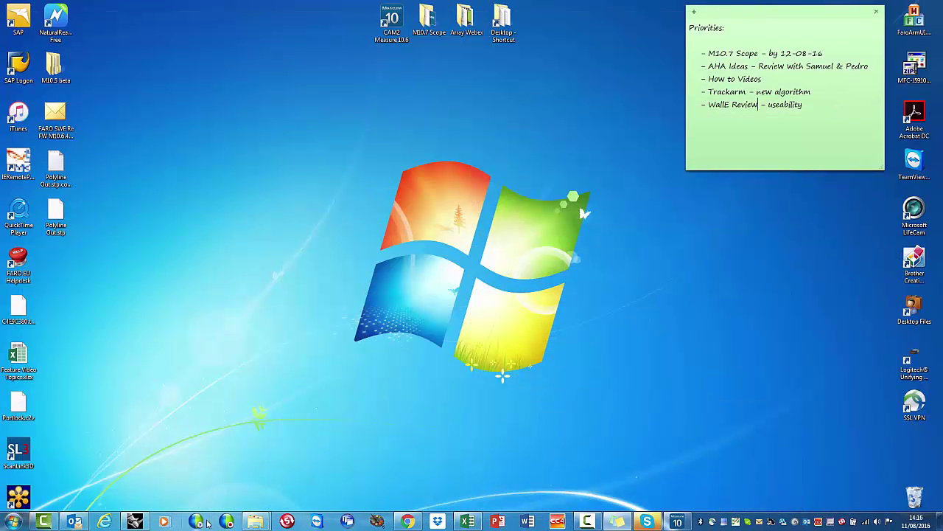
pyautogui.click(134, 521)
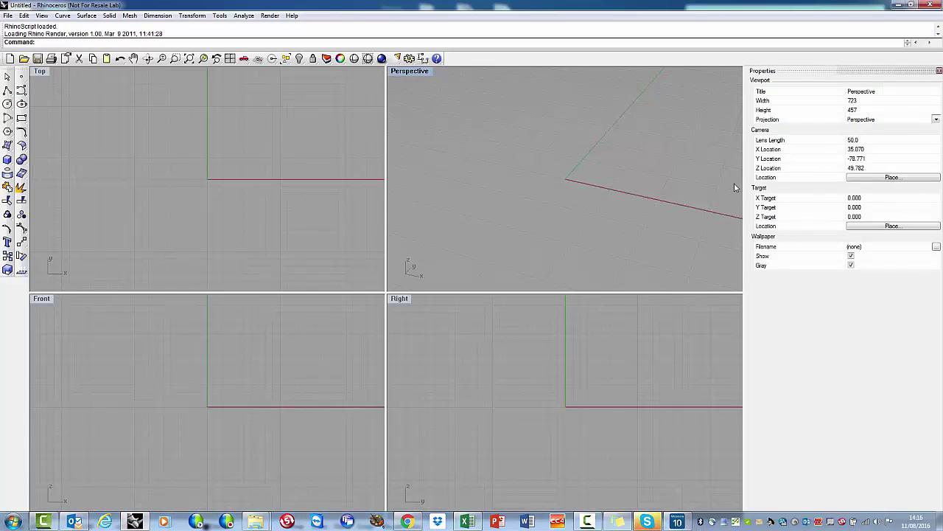
pyautogui.click(42, 16)
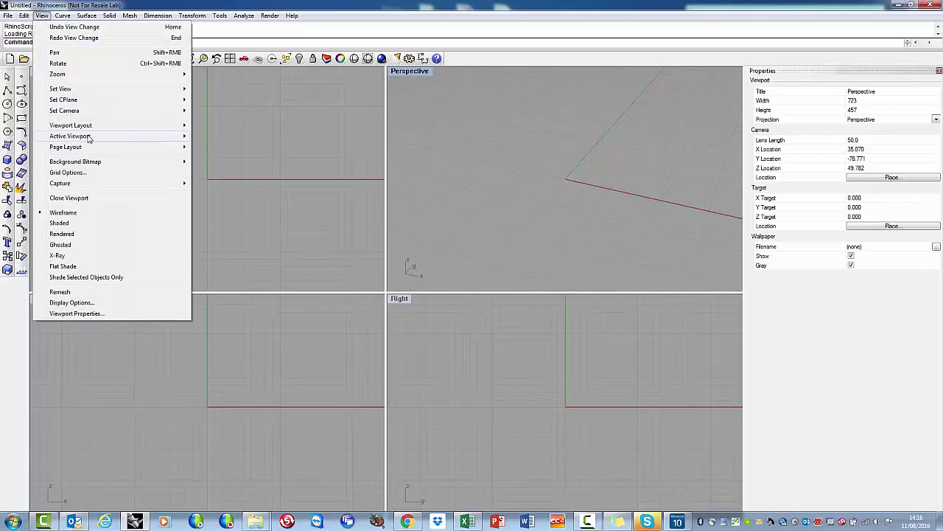
pyautogui.moveTo(118, 126)
pyautogui.click(224, 137)
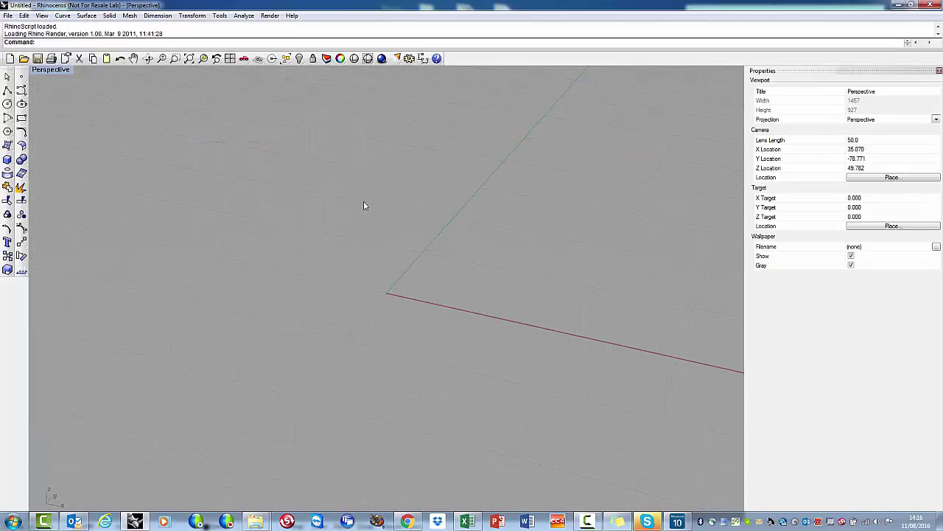
# Import Polyline Out.stp from the Desktop and zoom extents on the five curves.
pyautogui.click(9, 15)
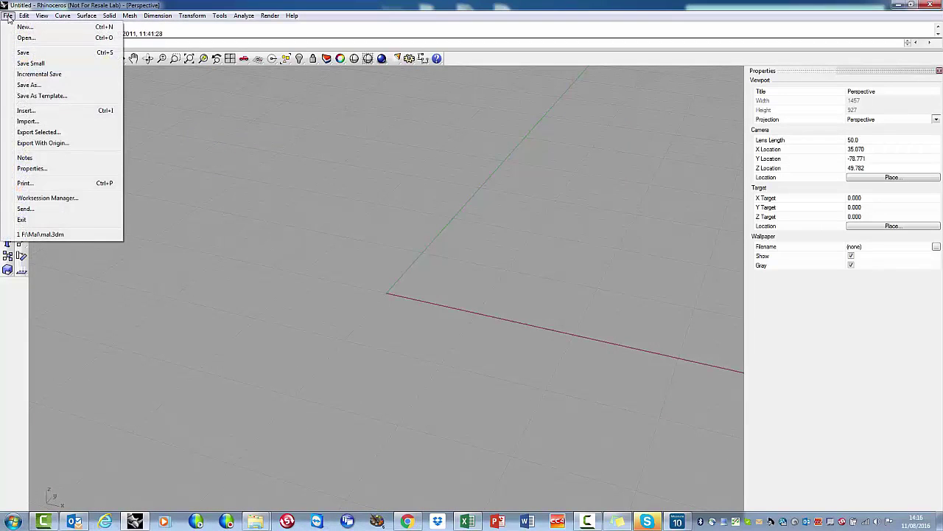
pyautogui.click(47, 121)
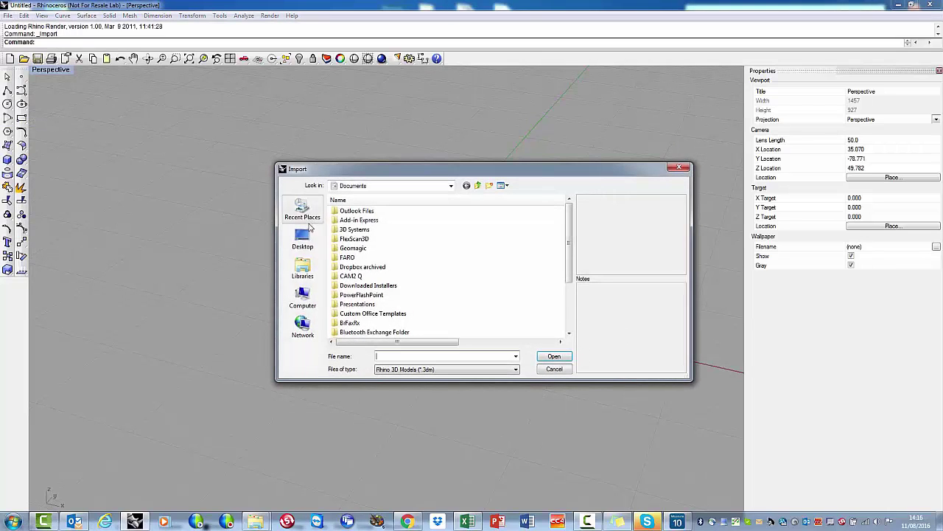
pyautogui.click(308, 235)
pyautogui.click(486, 369)
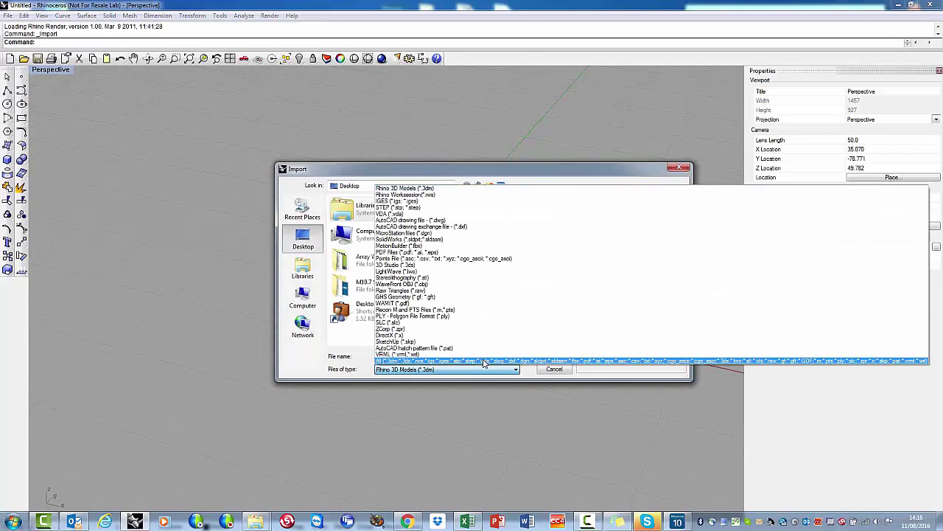
pyautogui.click(486, 363)
pyautogui.doubleClick(472, 309)
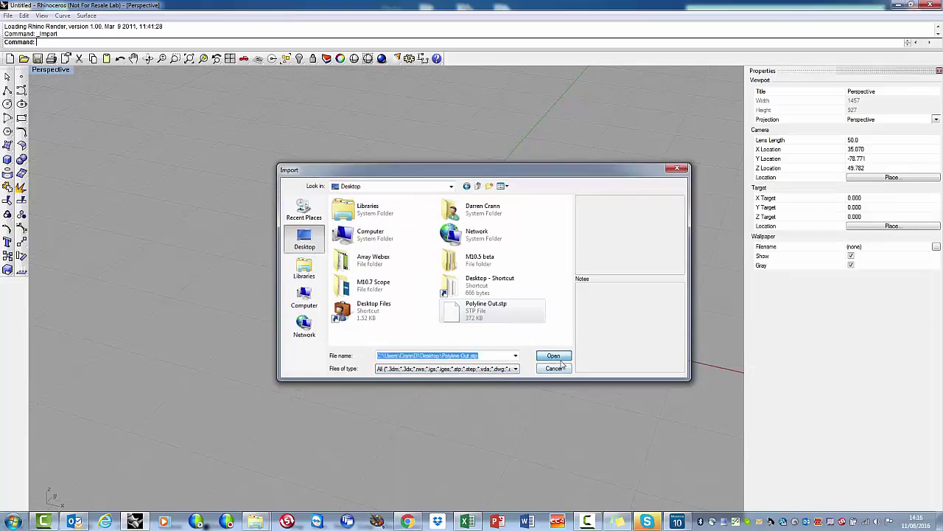
pyautogui.click(441, 298)
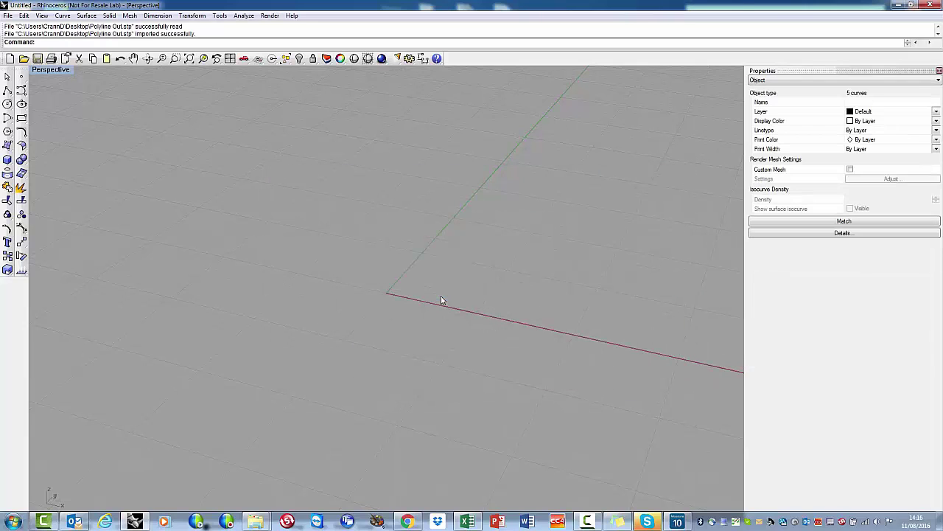
pyautogui.click(396, 282)
pyautogui.hotkey('ctrl', 'shift', 'e')
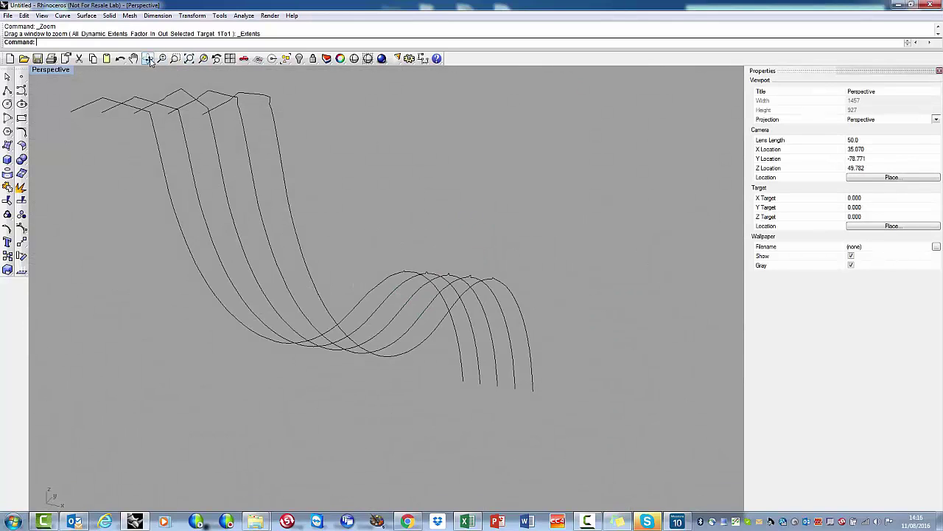
# Orbit the view and window-select all five section curves.
pyautogui.moveTo(432, 239); pyautogui.dragTo(366, 255, button='right')
pyautogui.click(148, 59)
pyautogui.moveTo(310, 170); pyautogui.dragTo(382, 245)
pyautogui.click(356, 280)
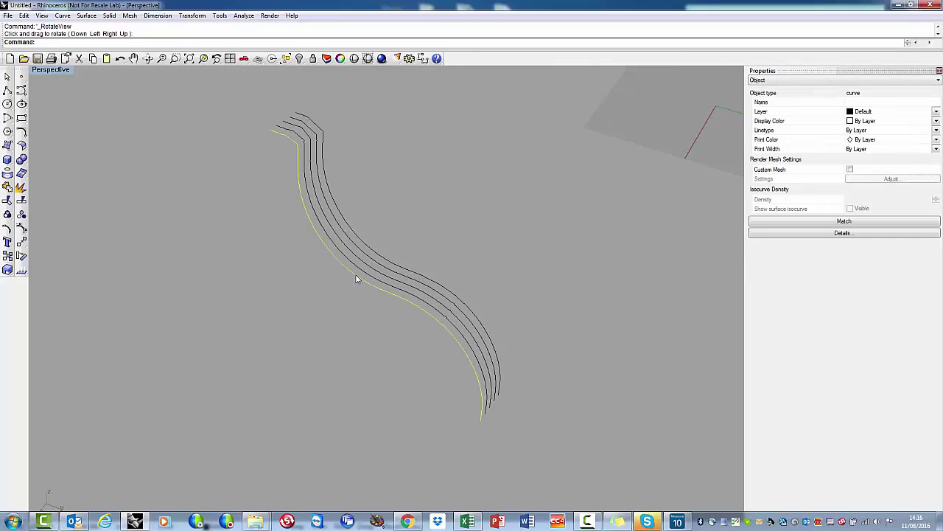
pyautogui.moveTo(266, 90); pyautogui.dragTo(529, 474)
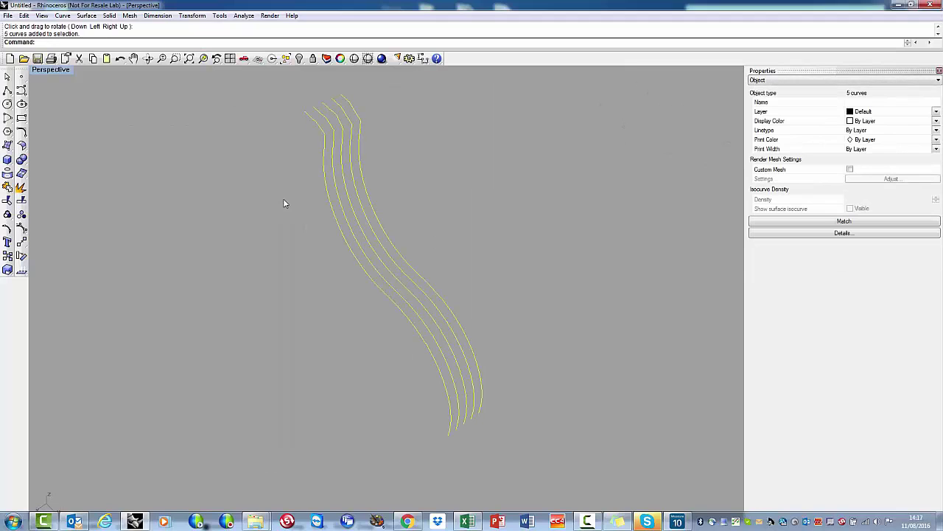
# Loft the curves as a closed loft rebuilt with 50 control points.
pyautogui.click(87, 15)
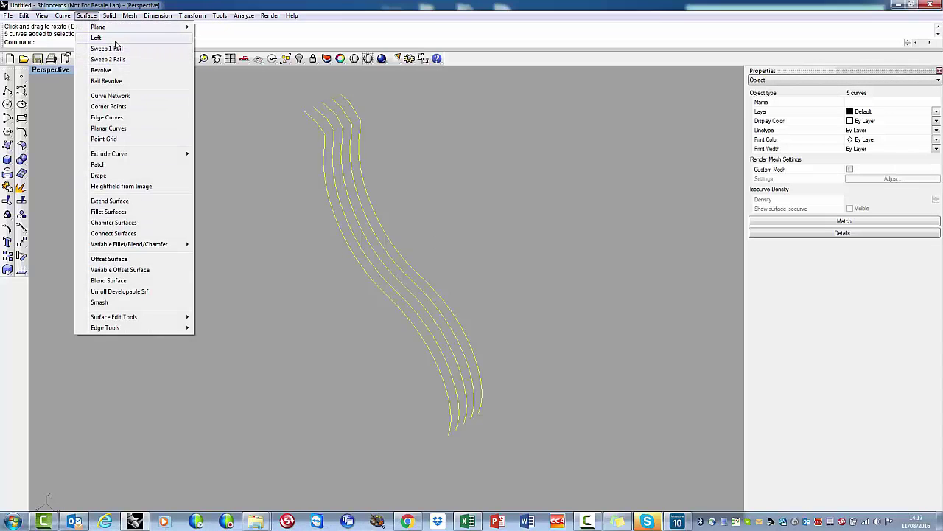
pyautogui.click(116, 38)
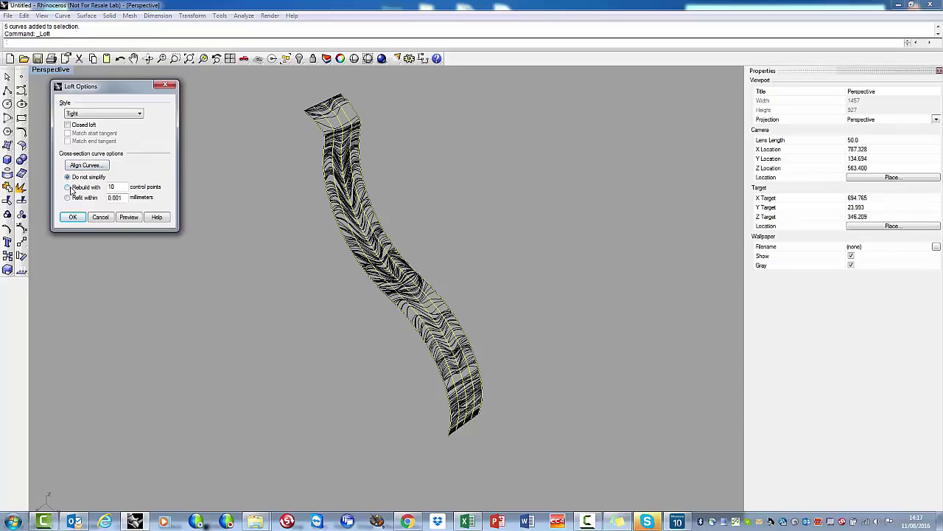
pyautogui.click(130, 218)
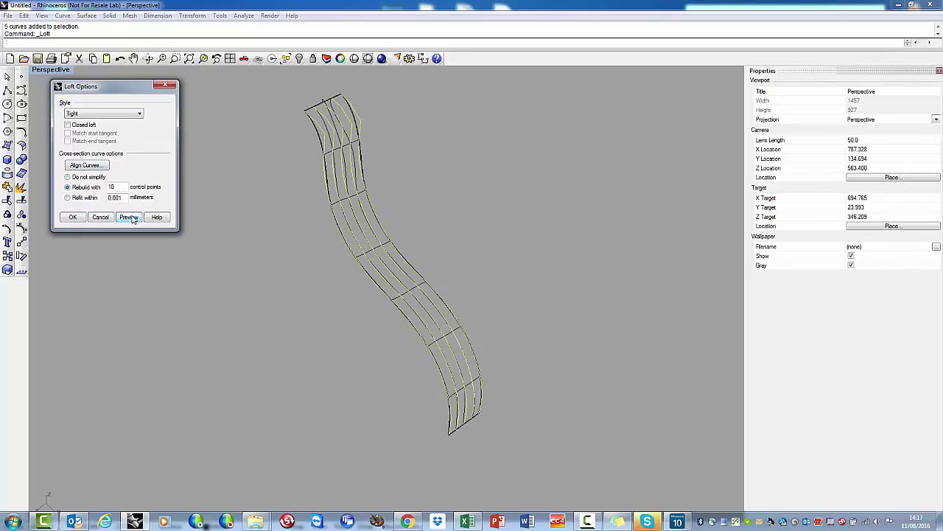
pyautogui.doubleClick(111, 187)
pyautogui.click(129, 217)
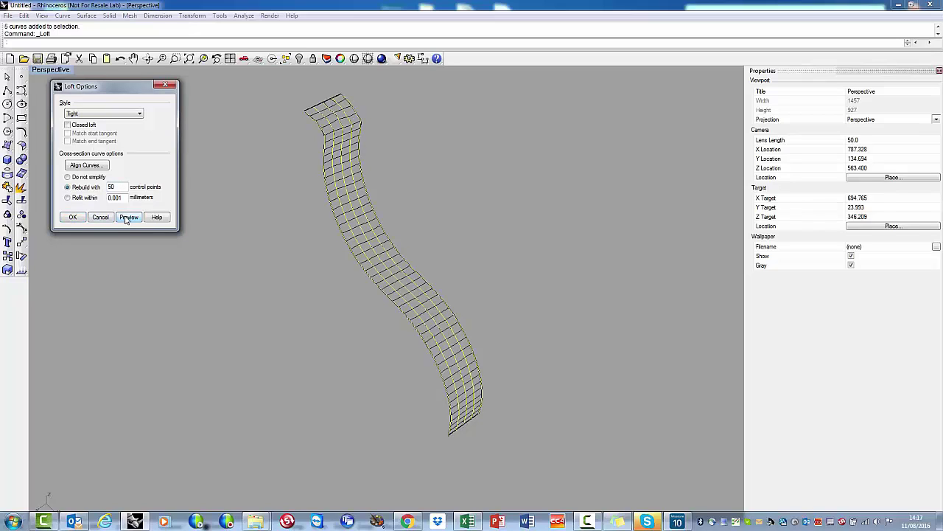
pyautogui.click(128, 217)
pyautogui.click(80, 129)
pyautogui.click(129, 217)
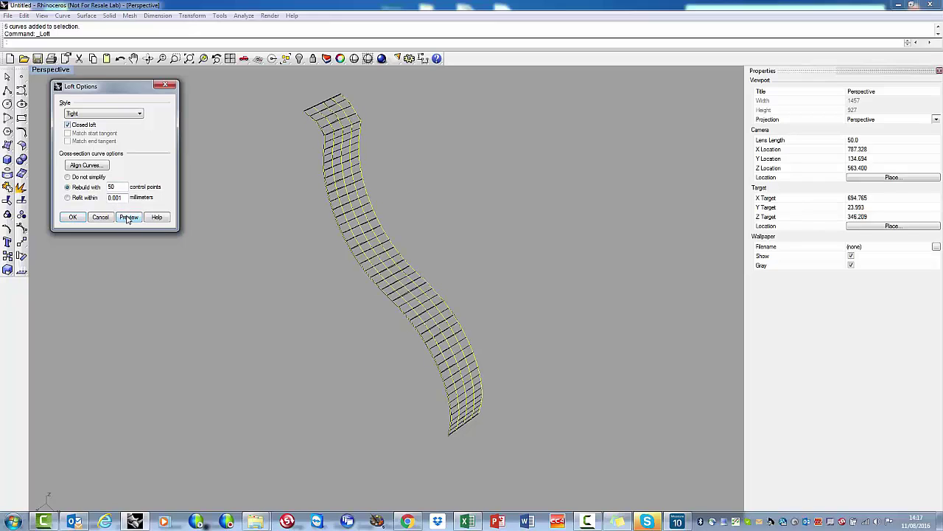
pyautogui.click(128, 218)
pyautogui.click(73, 218)
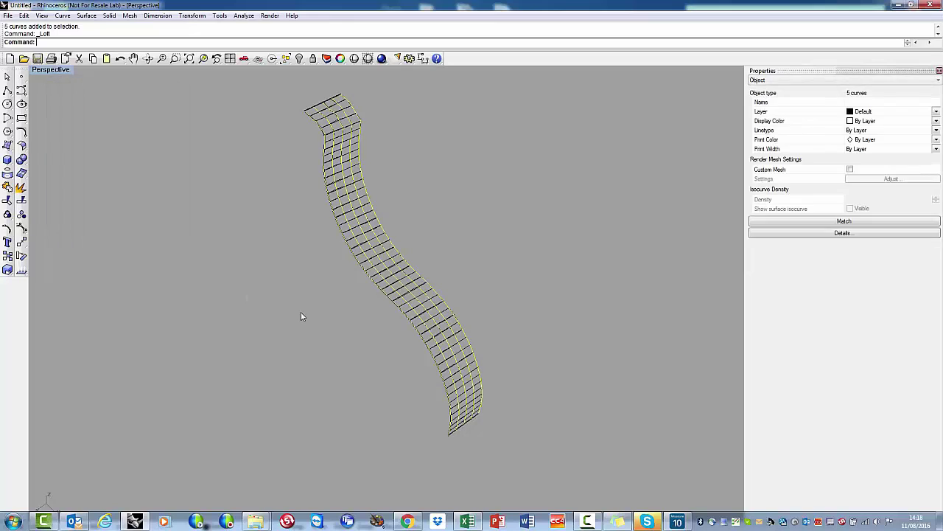
# Shade the view, orbit around the lofted surface, and select it.
pyautogui.click(280, 259)
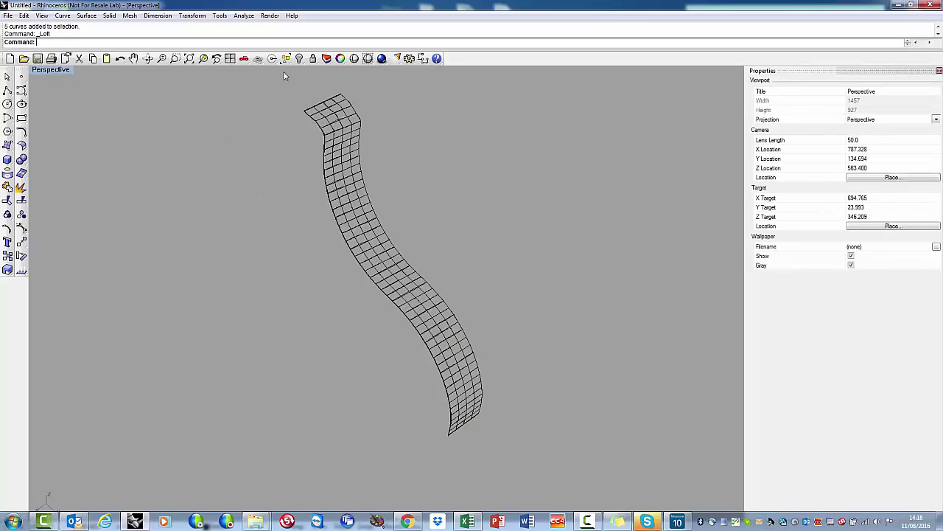
pyautogui.click(380, 59)
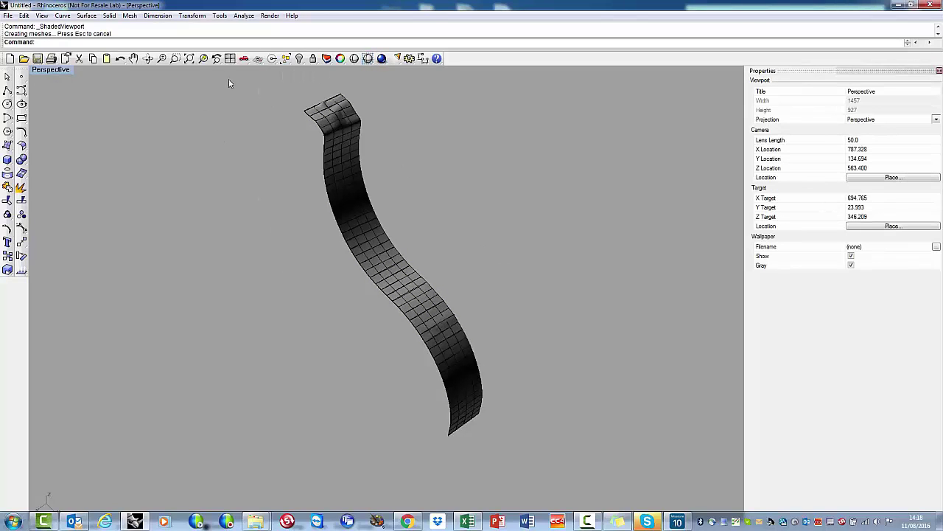
pyautogui.click(147, 58)
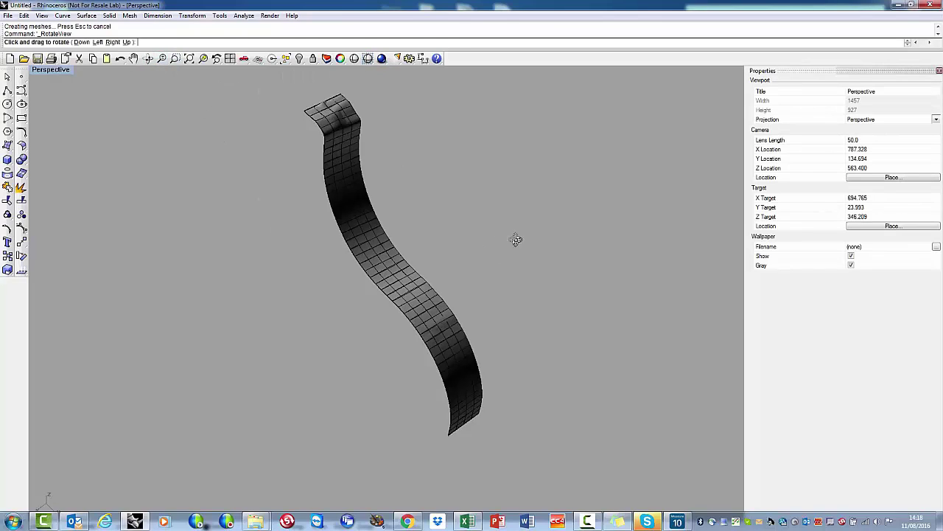
pyautogui.moveTo(512, 238); pyautogui.dragTo(400, 262)
pyautogui.scroll(5, 401, 262)
pyautogui.scroll(-5, 401, 261)
pyautogui.moveTo(522, 322); pyautogui.dragTo(547, 334, button='right')
pyautogui.click(437, 292)
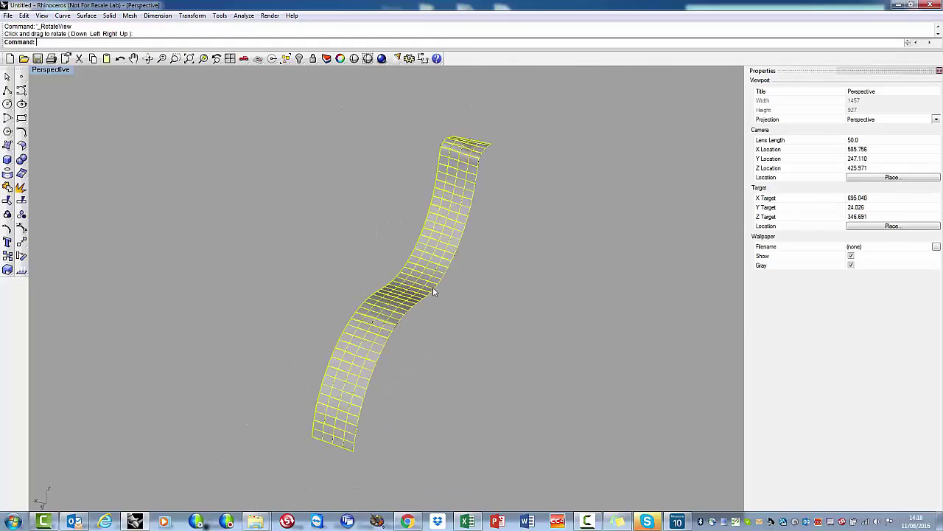
# Extrude the loft's edge curve straight out 89.718 units into a curved sheet.
pyautogui.click(86, 15)
pyautogui.moveTo(135, 154)
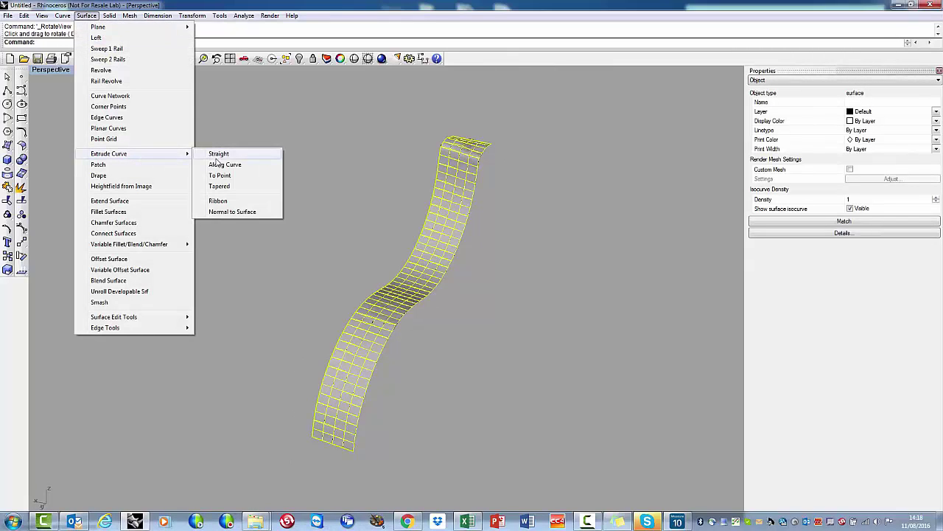
pyautogui.click(220, 155)
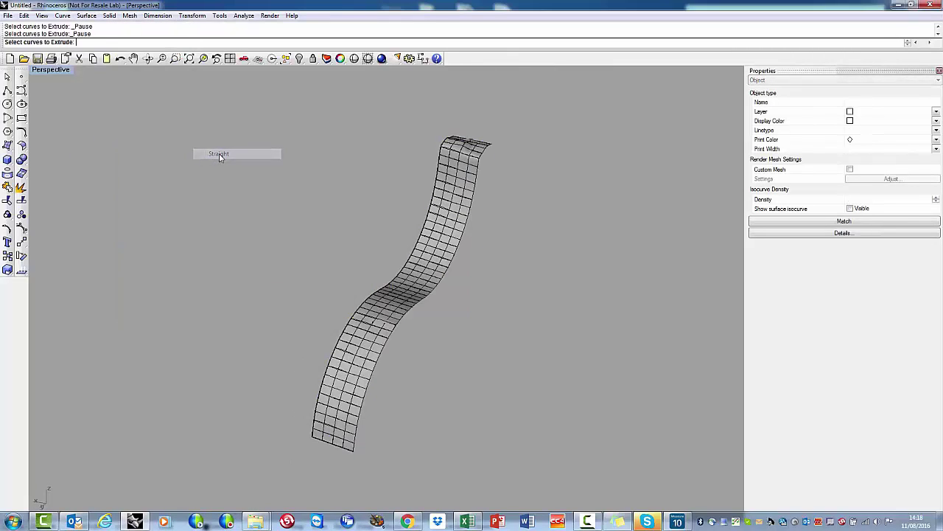
pyautogui.click(421, 303)
pyautogui.press('Return')
pyautogui.click(632, 349)
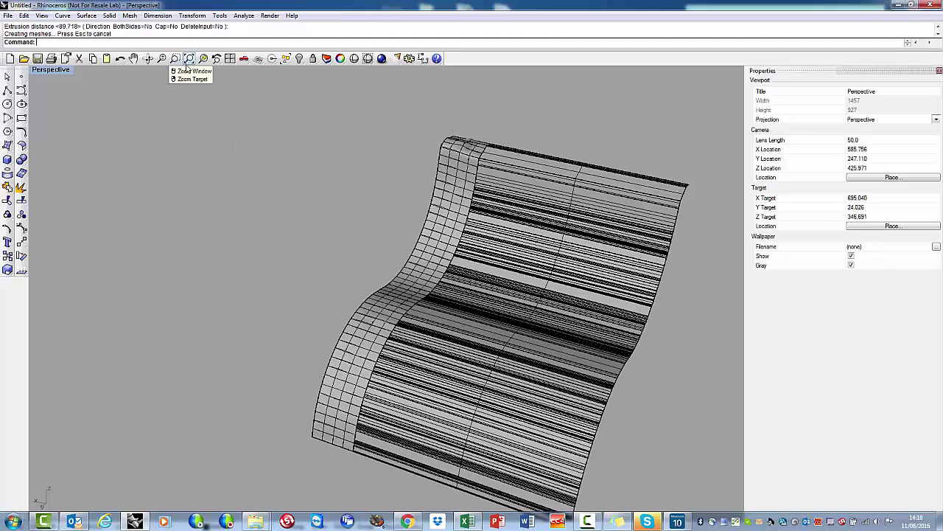
# Shade the view and orbit around the extruded surface.
pyautogui.click(355, 59)
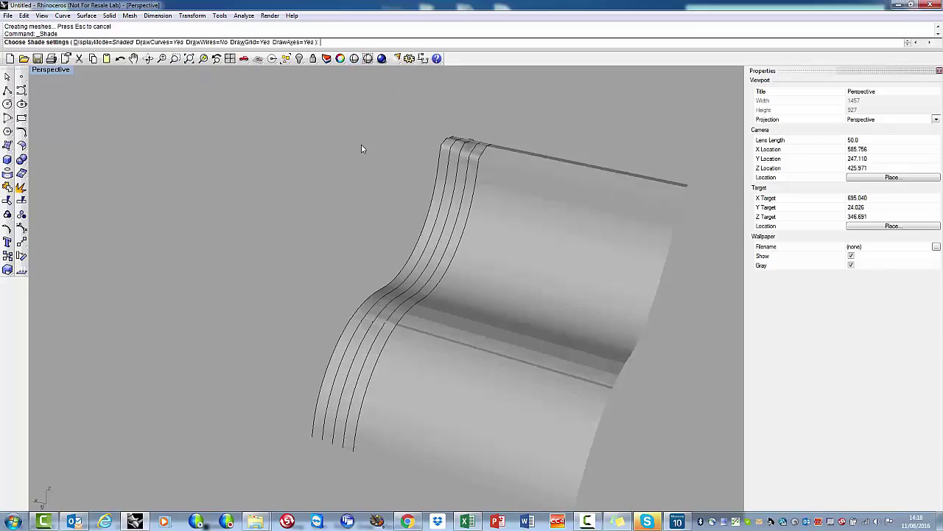
pyautogui.click(148, 59)
pyautogui.moveTo(236, 180); pyautogui.dragTo(211, 139)
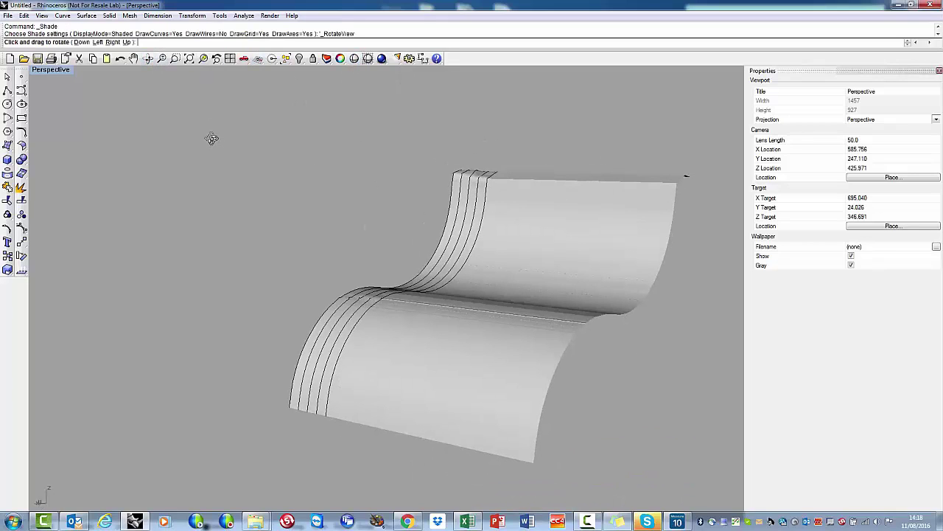